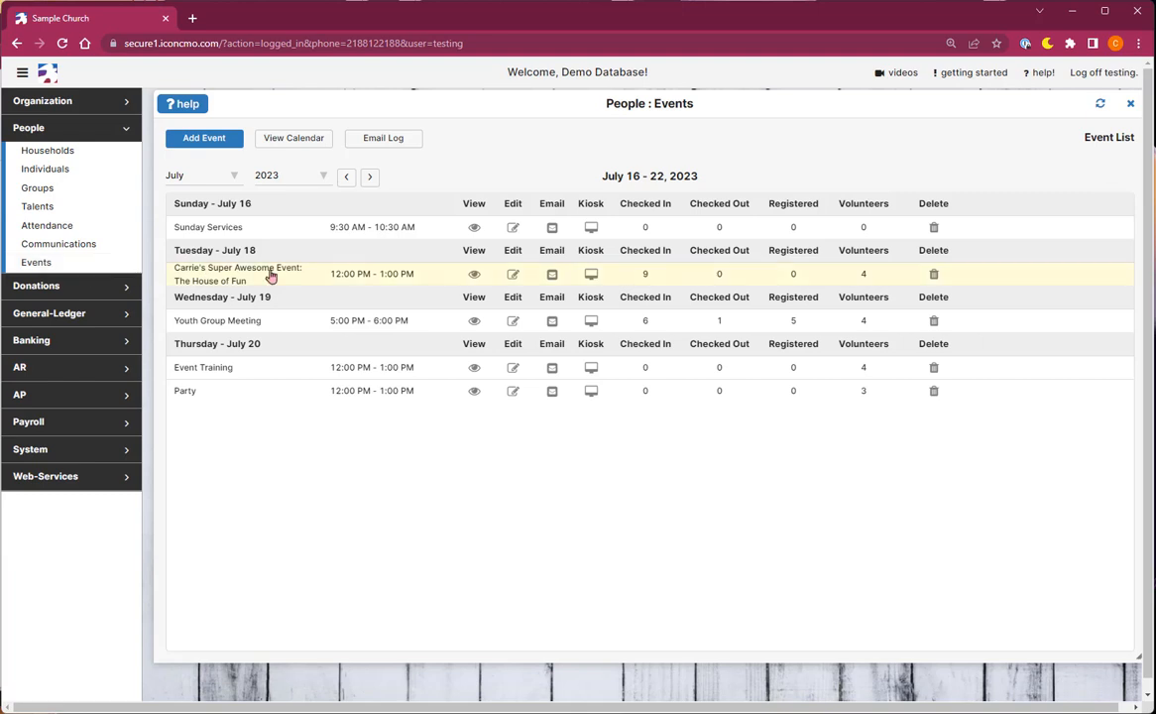
Step: Edit the Event Training event's registration and add a Daycamp ticket with capacity 75 that requires an emergency contact
left_click(512, 367)
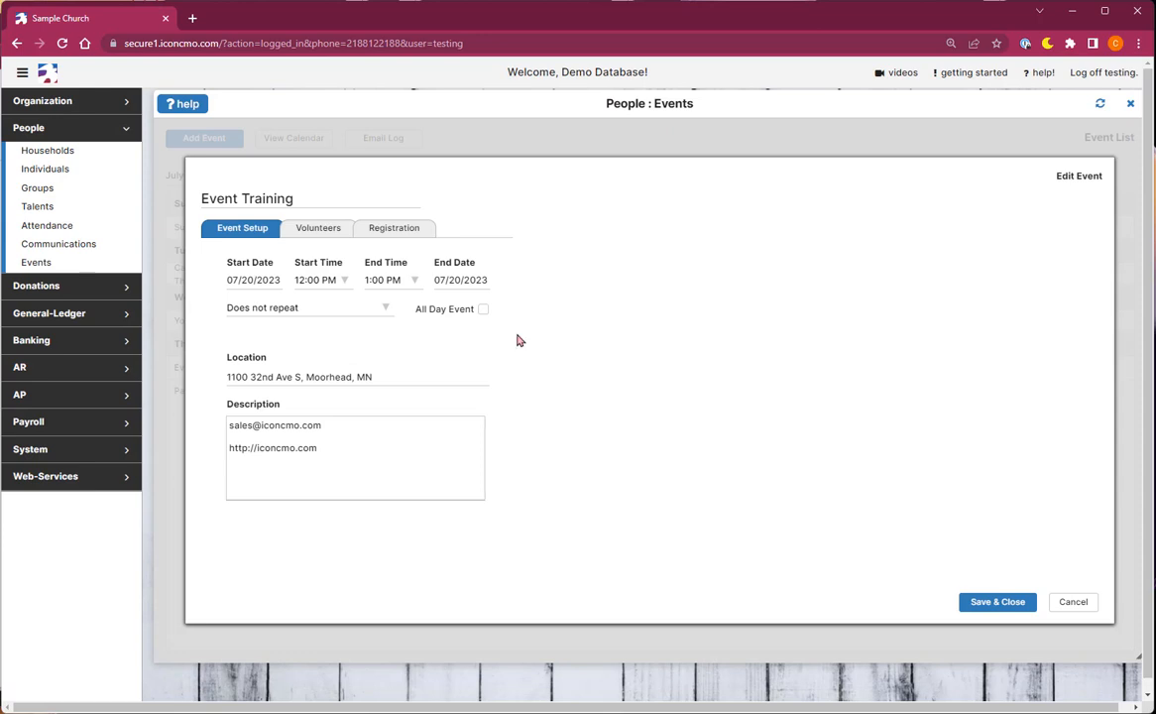
left_click(405, 229)
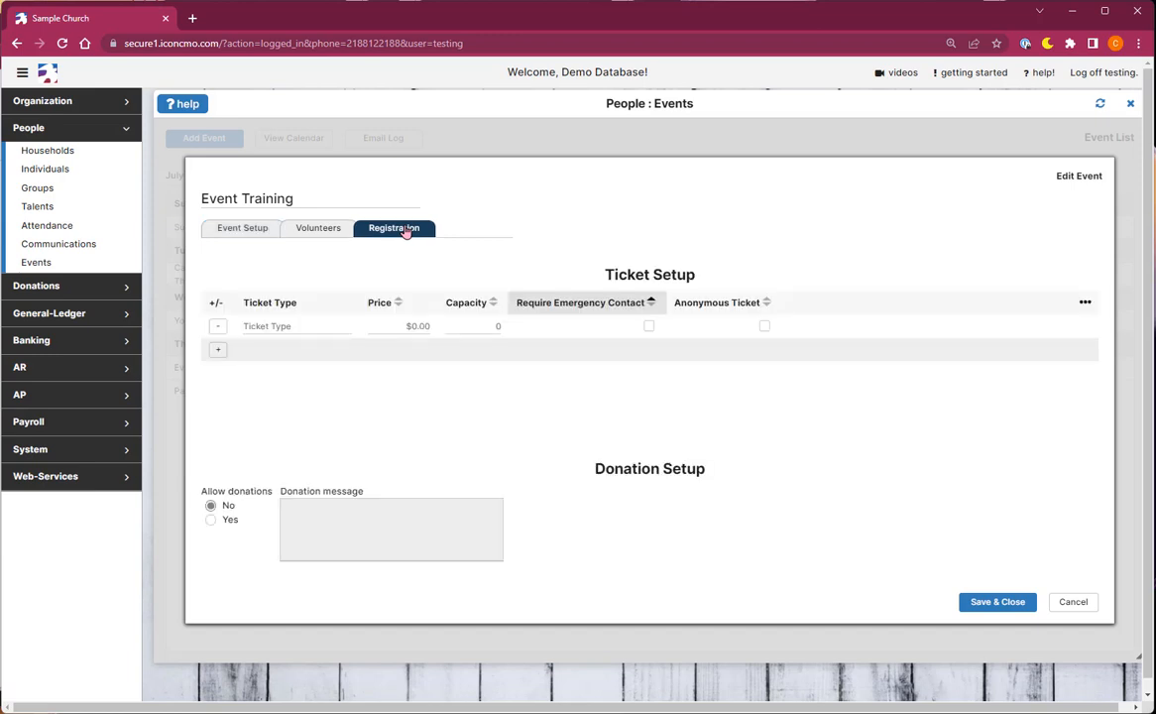
left_click(244, 326)
type("Dayca")
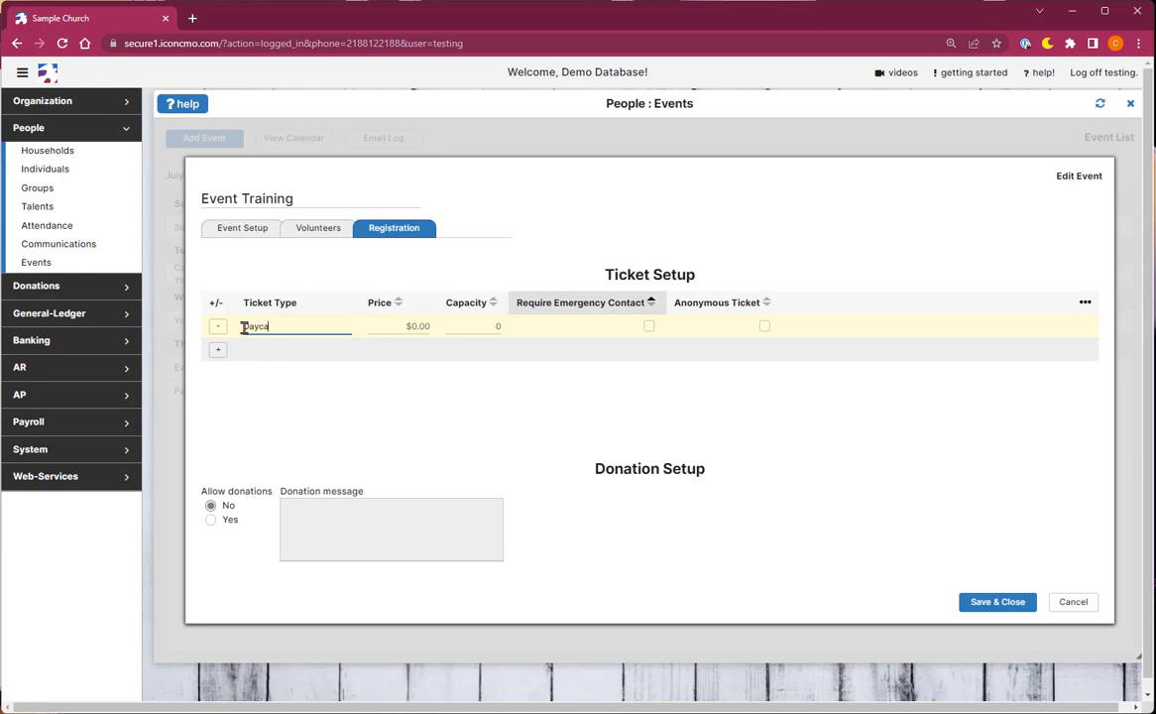
type("mp")
key("Tab")
key("Tab")
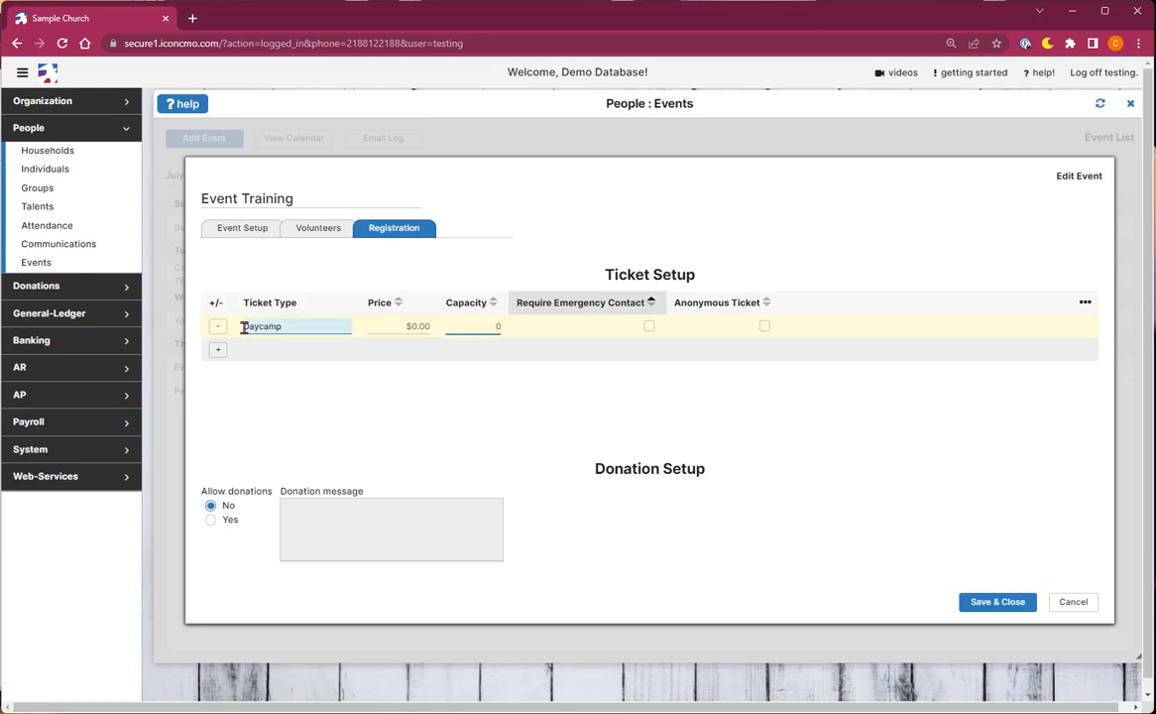
type("75")
key("Tab")
key("space")
key("Tab")
key("Tab")
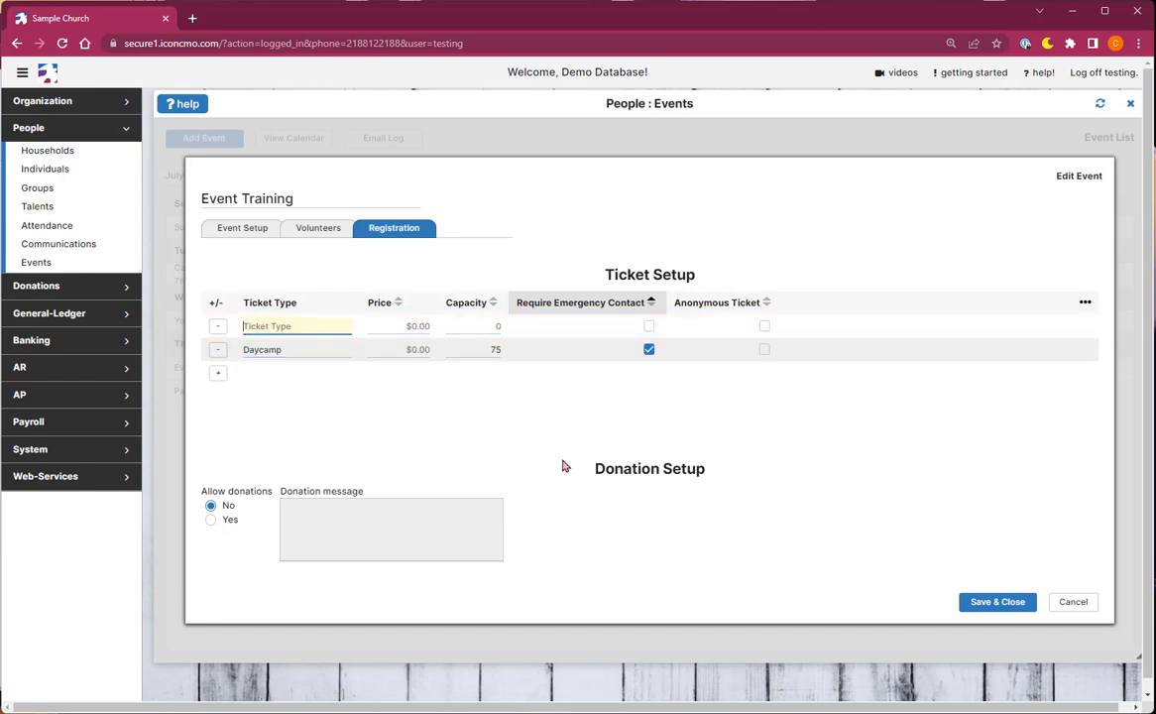
Step: Add a Concert ticket type priced at $15.00 with a capacity of 28
type("Concert")
key("Tab")
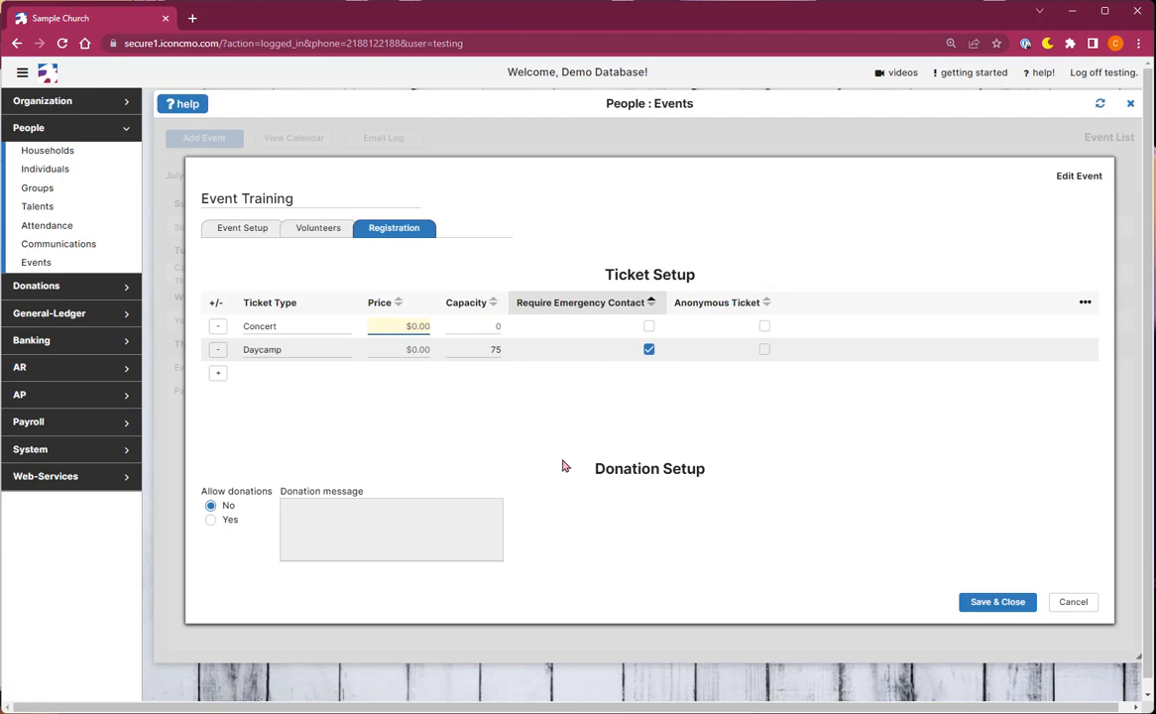
type("15")
key("Tab")
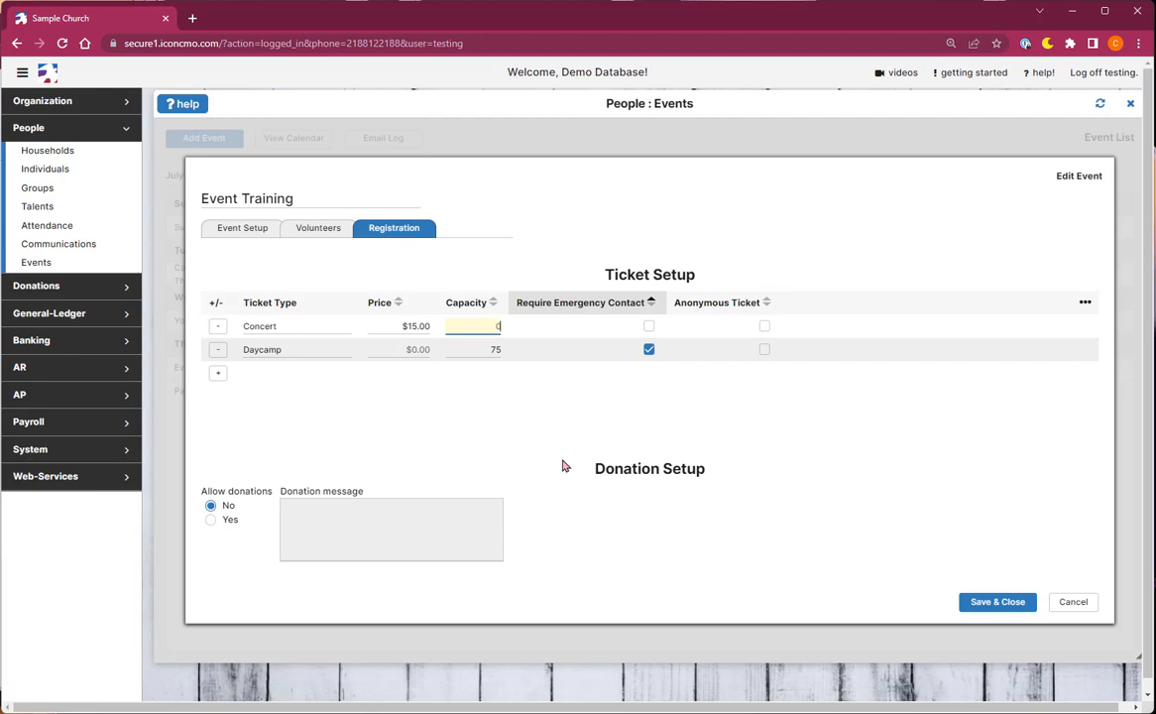
type("8")
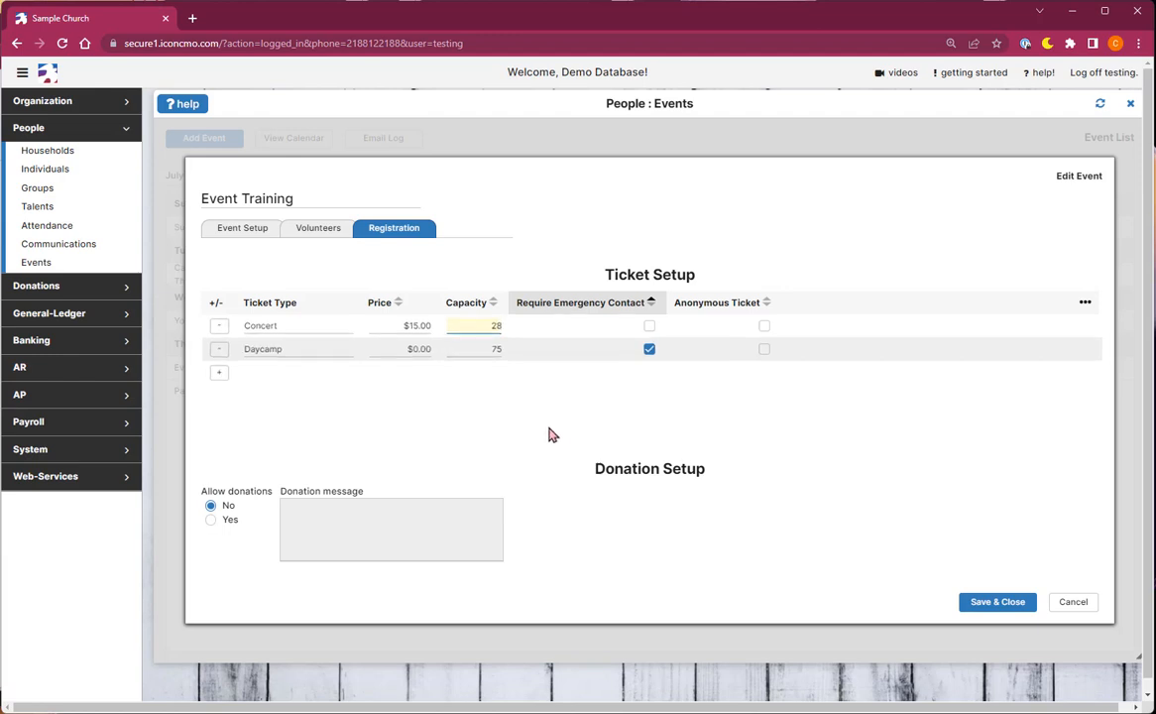
Step: Add another ticket type named Waitlist
left_click(222, 375)
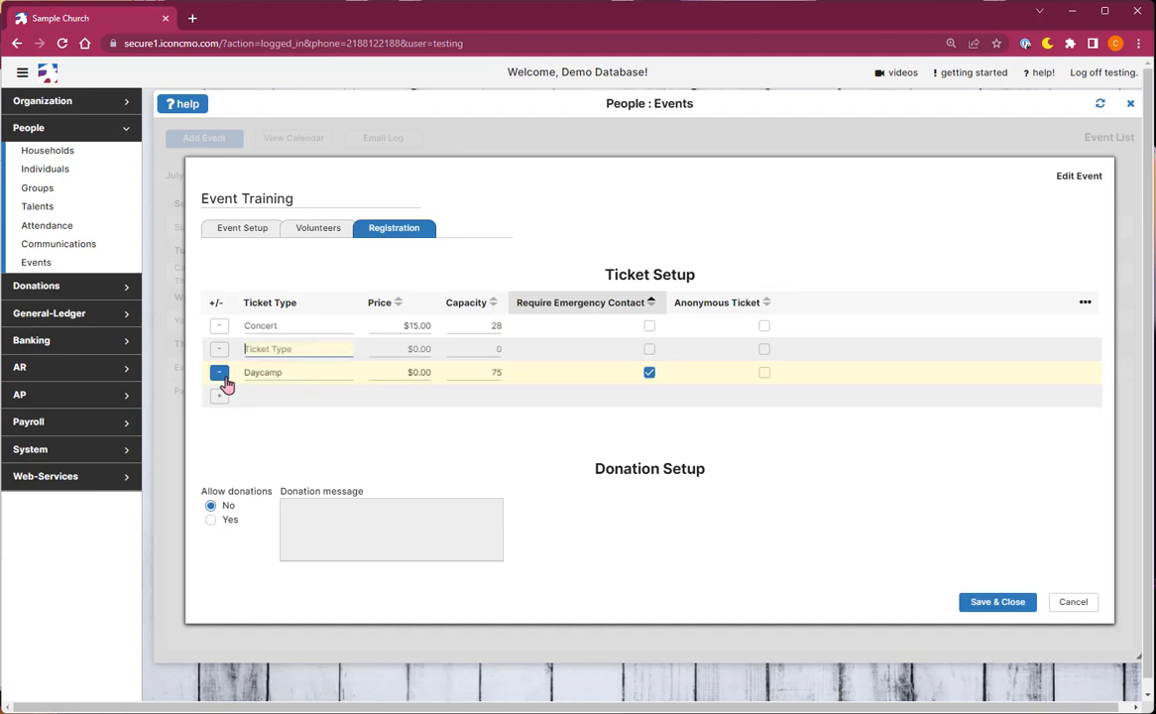
type("Waitlist")
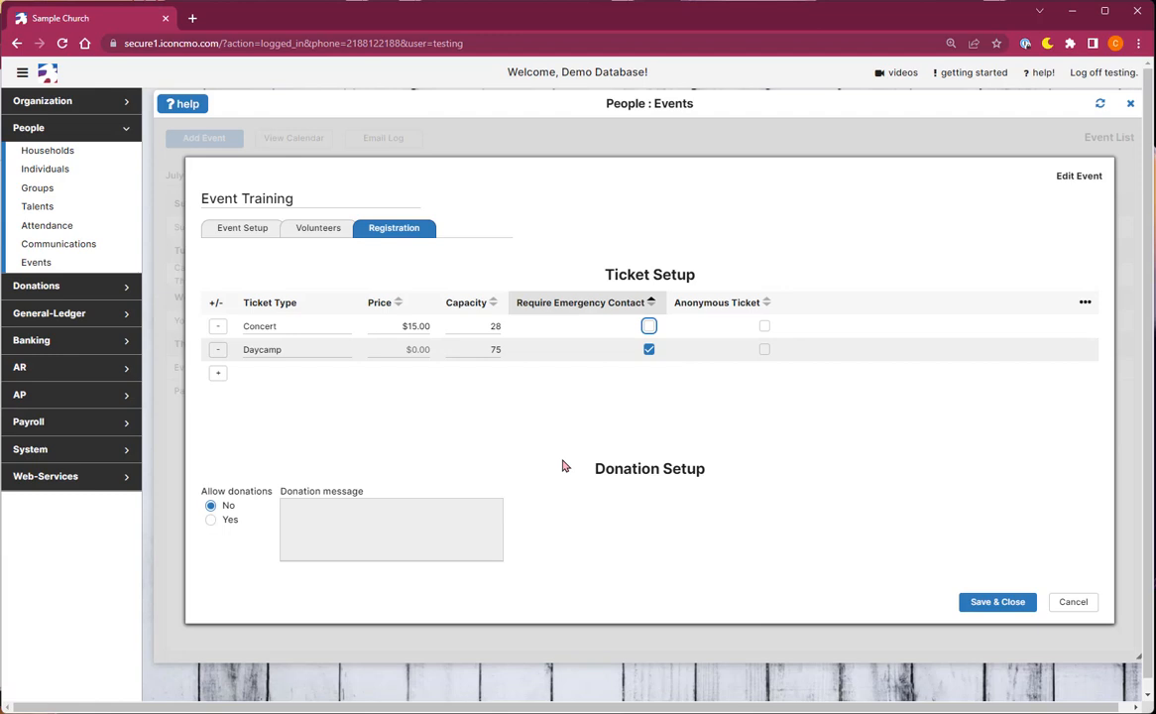
Step: Make the Concert ticket anonymous and allow donations for the event
key("Tab")
key("space")
left_click(210, 521)
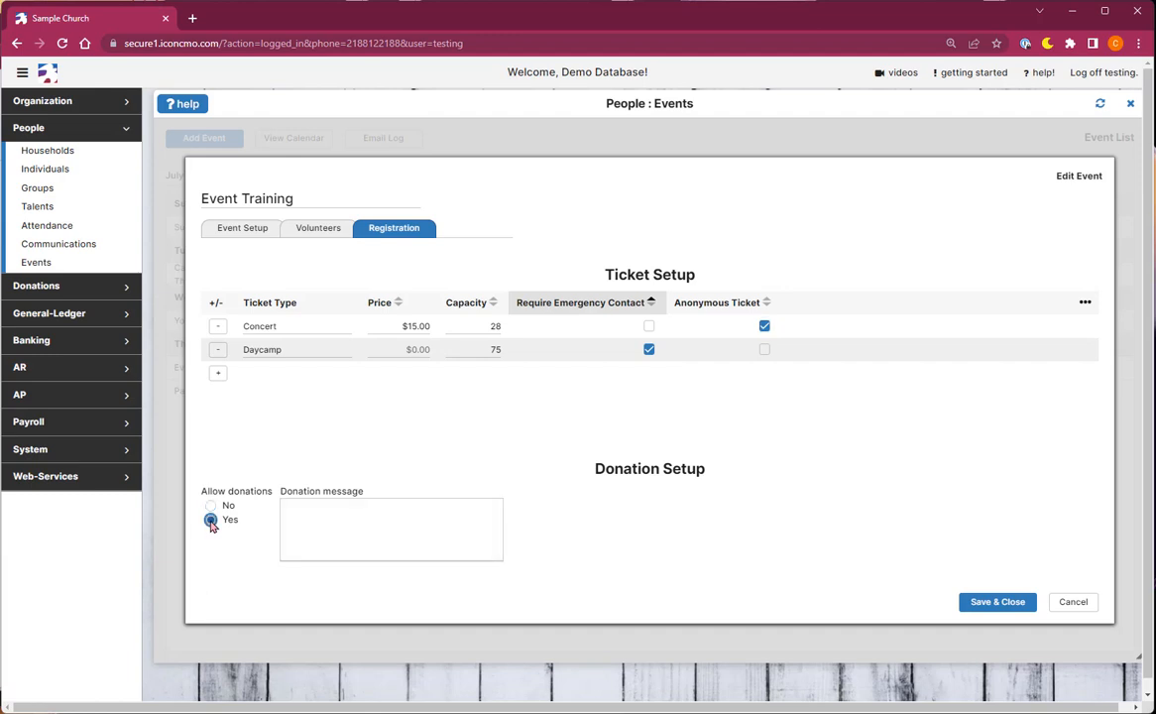
left_click(365, 519)
type("Thank you for your suppo")
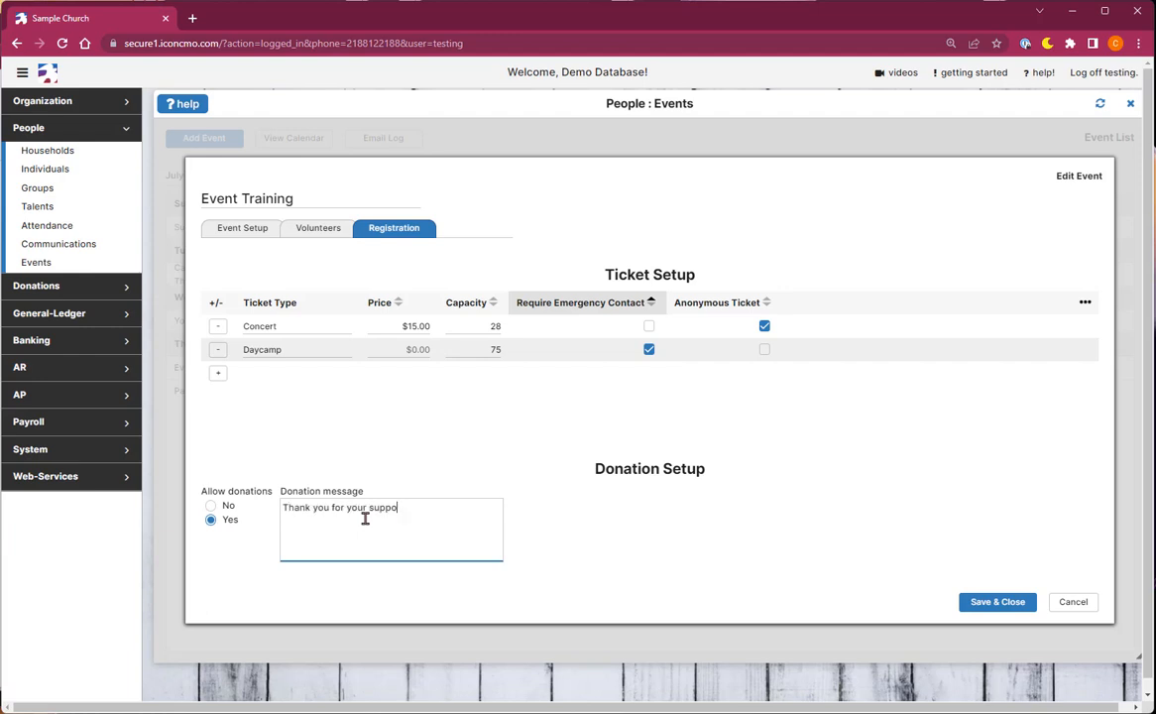
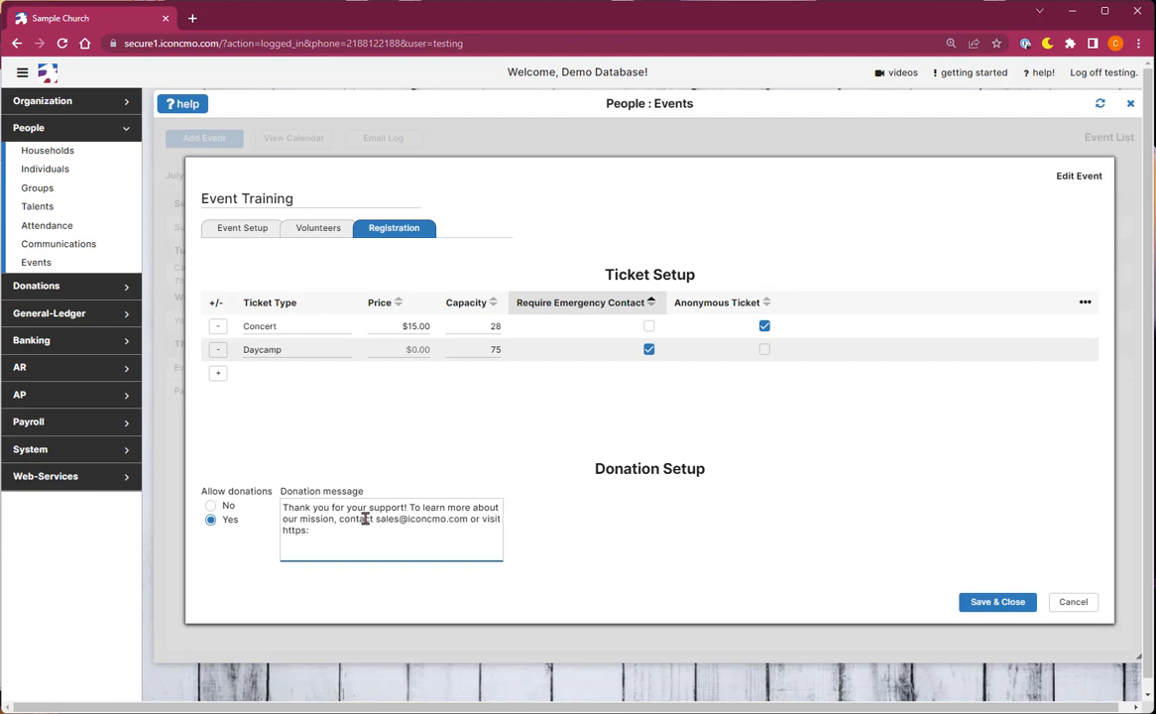
type("//www.iconcmo.com")
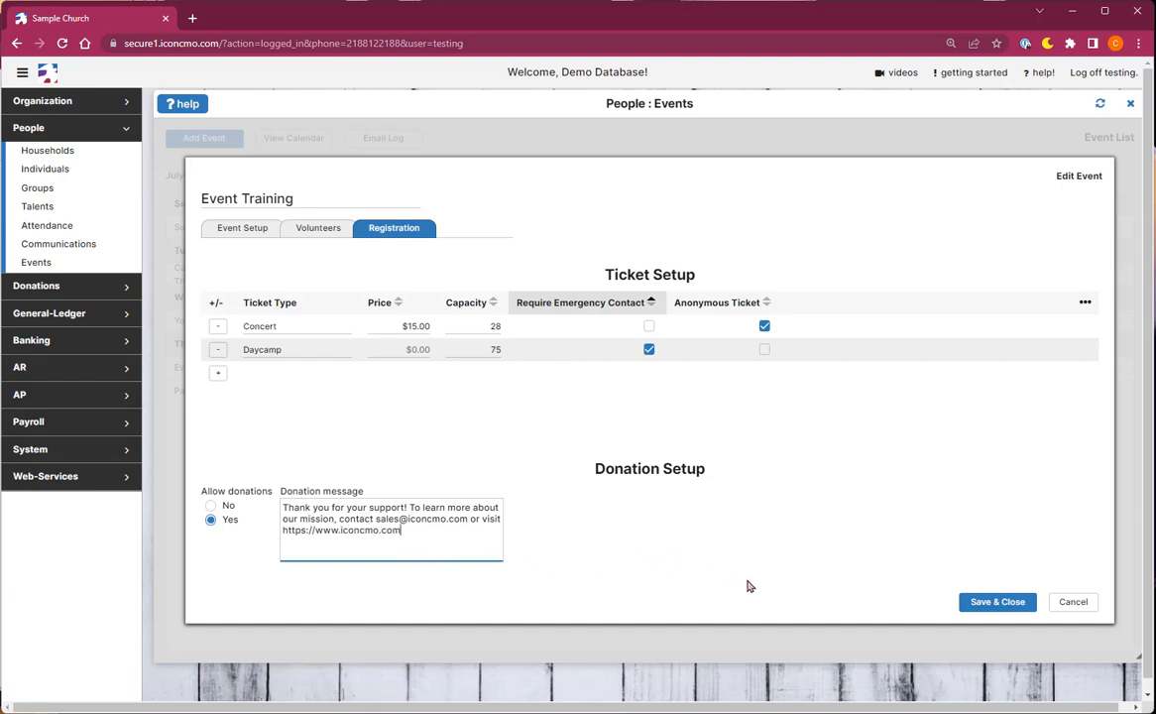
left_click(969, 603)
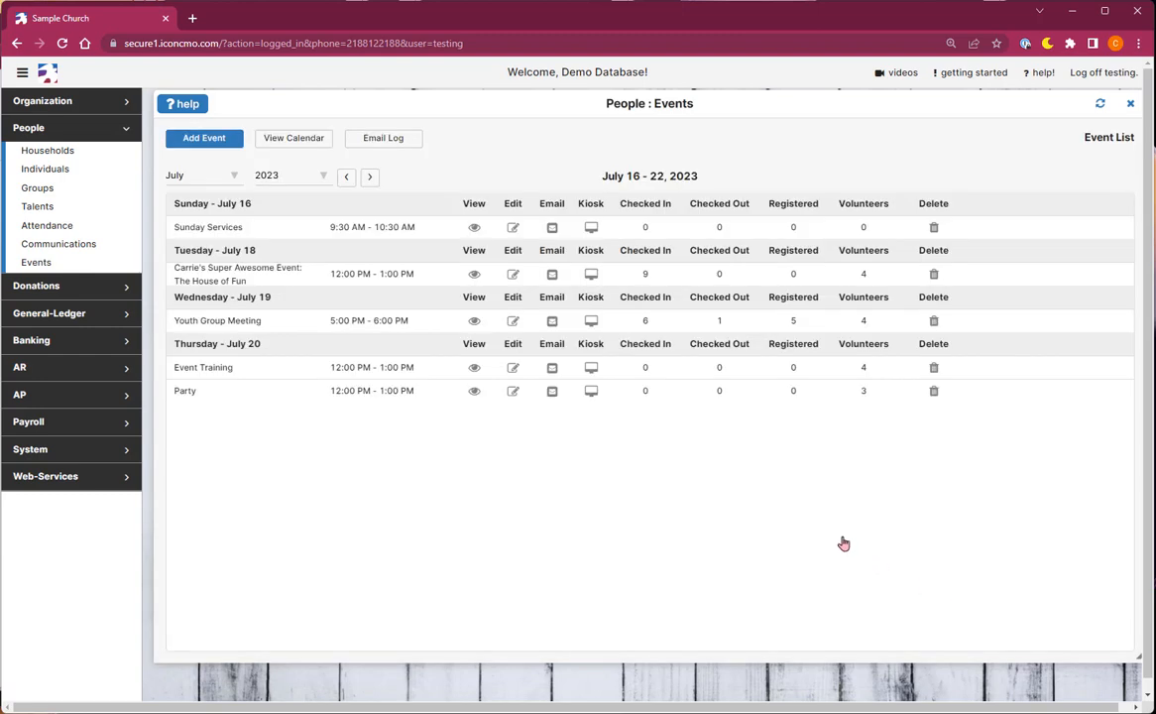
Step: View the Event Training details and its entry in the public calendar
left_click(476, 369)
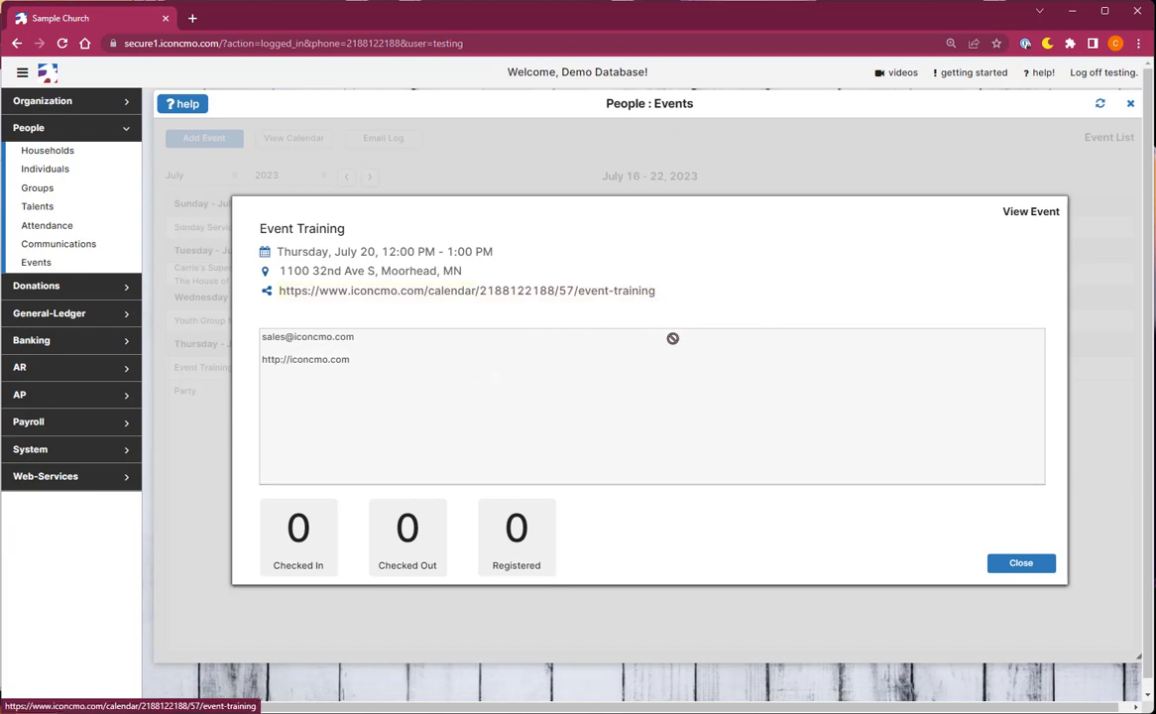
left_click(1003, 565)
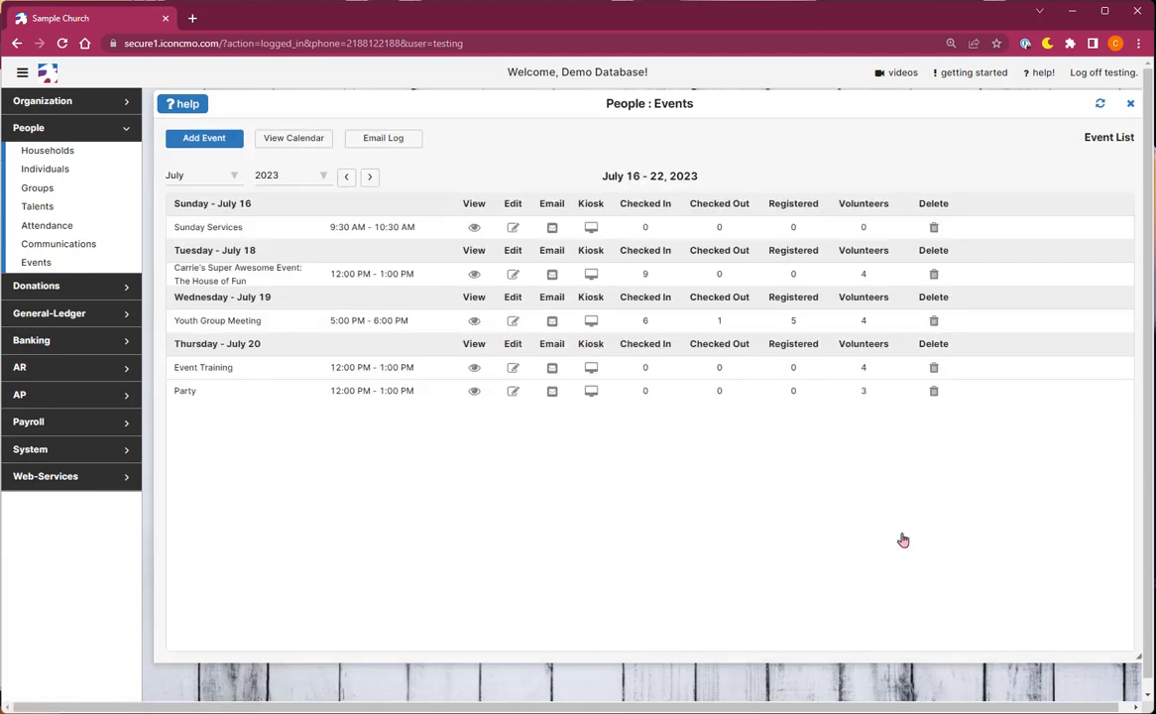
left_click(329, 142)
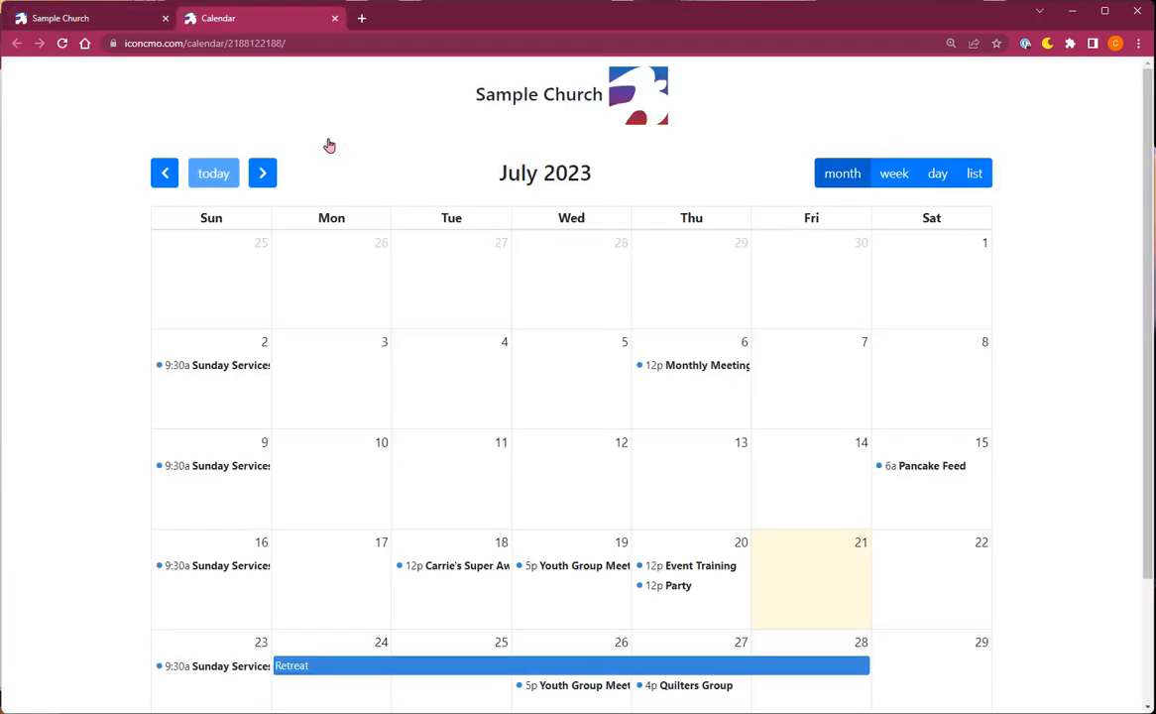
left_click(728, 575)
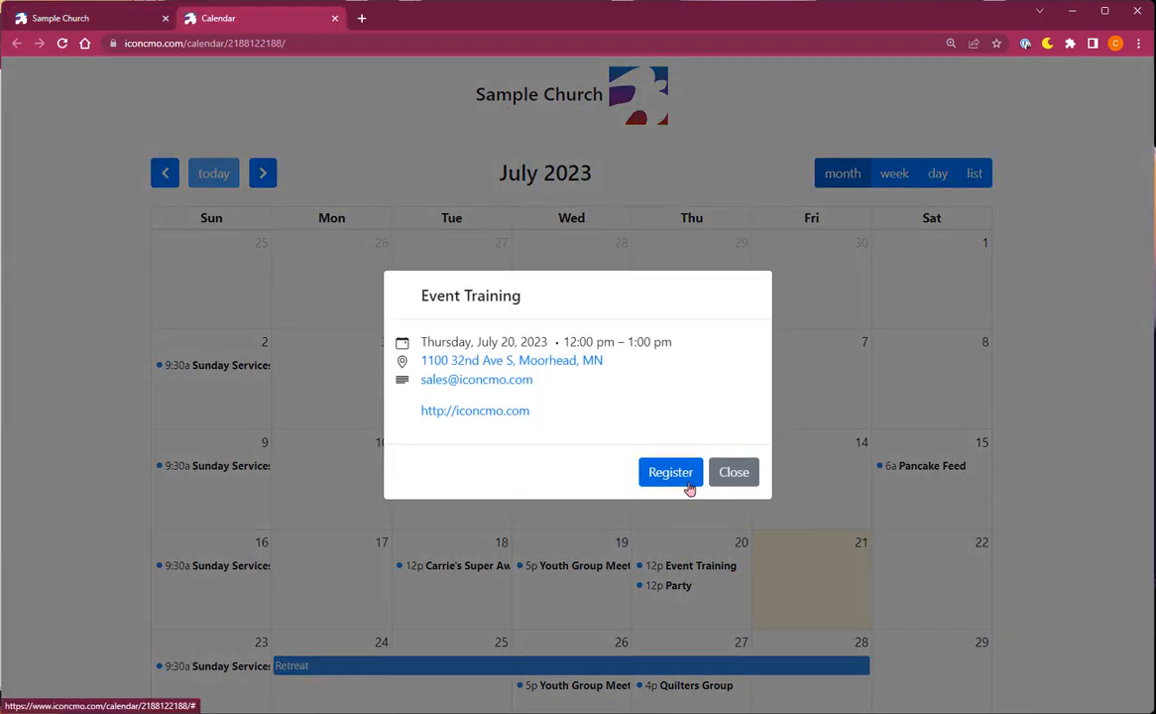
Step: Open the Youth Group Meeting's registrant list and remove the prefix through the plus sign from the last registrant's e-mail
left_click(92, 17)
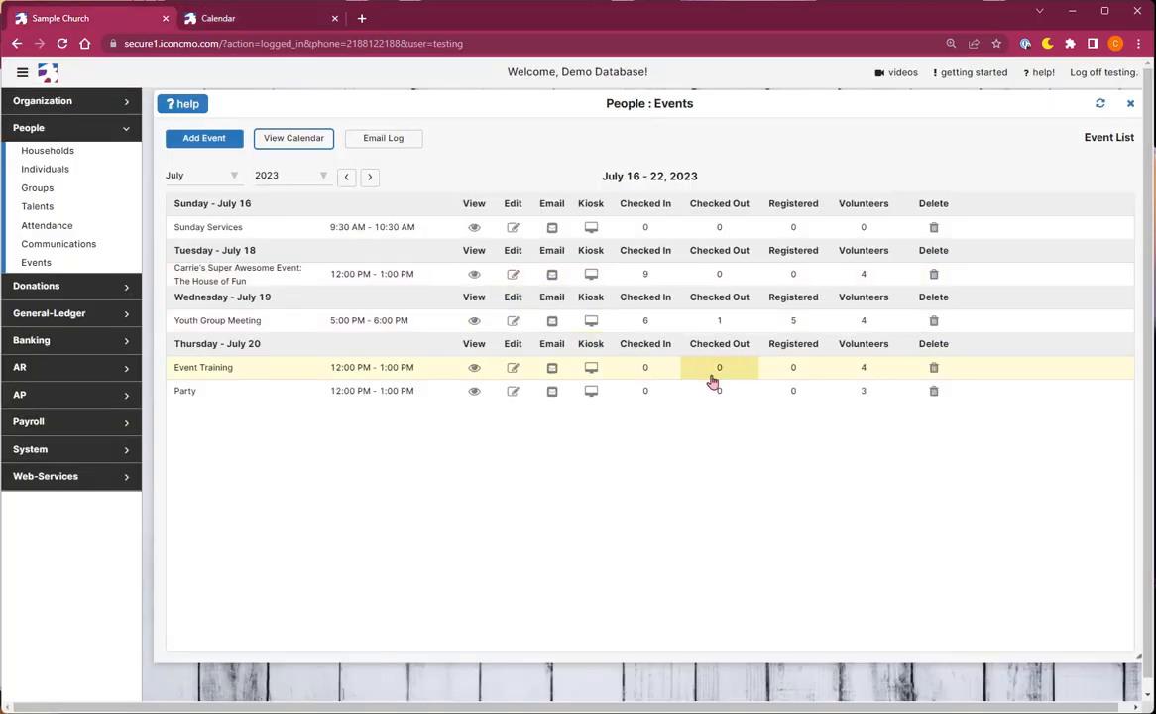
left_click(796, 323)
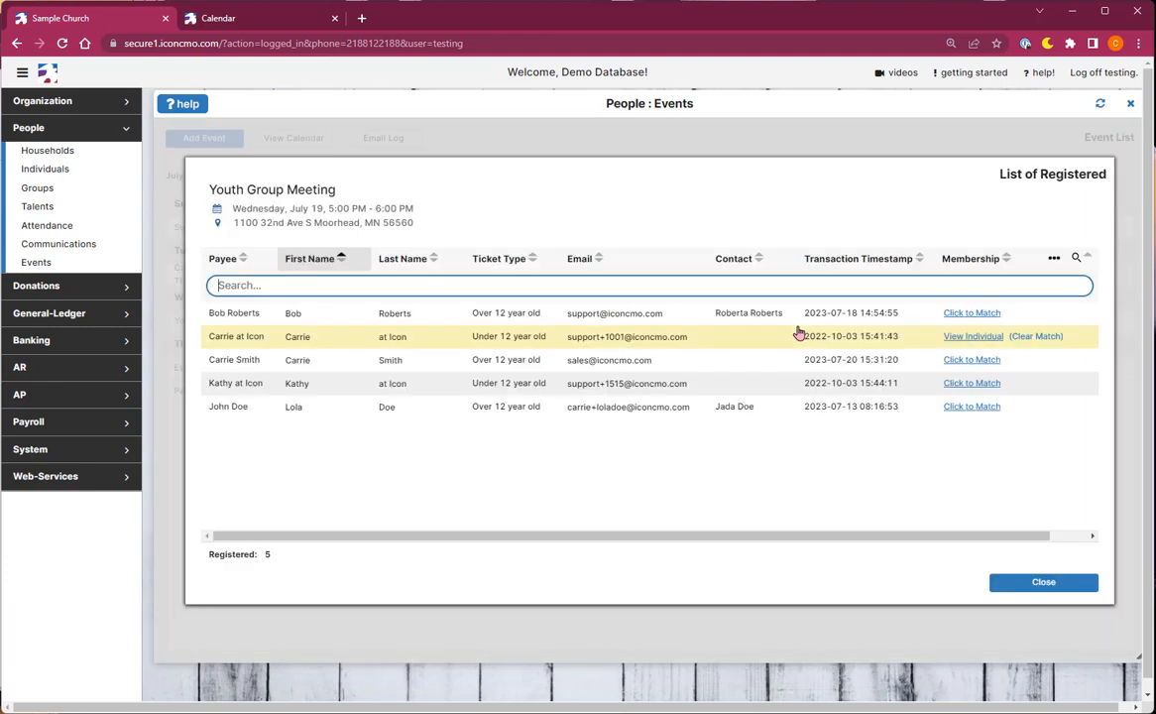
left_click(298, 412)
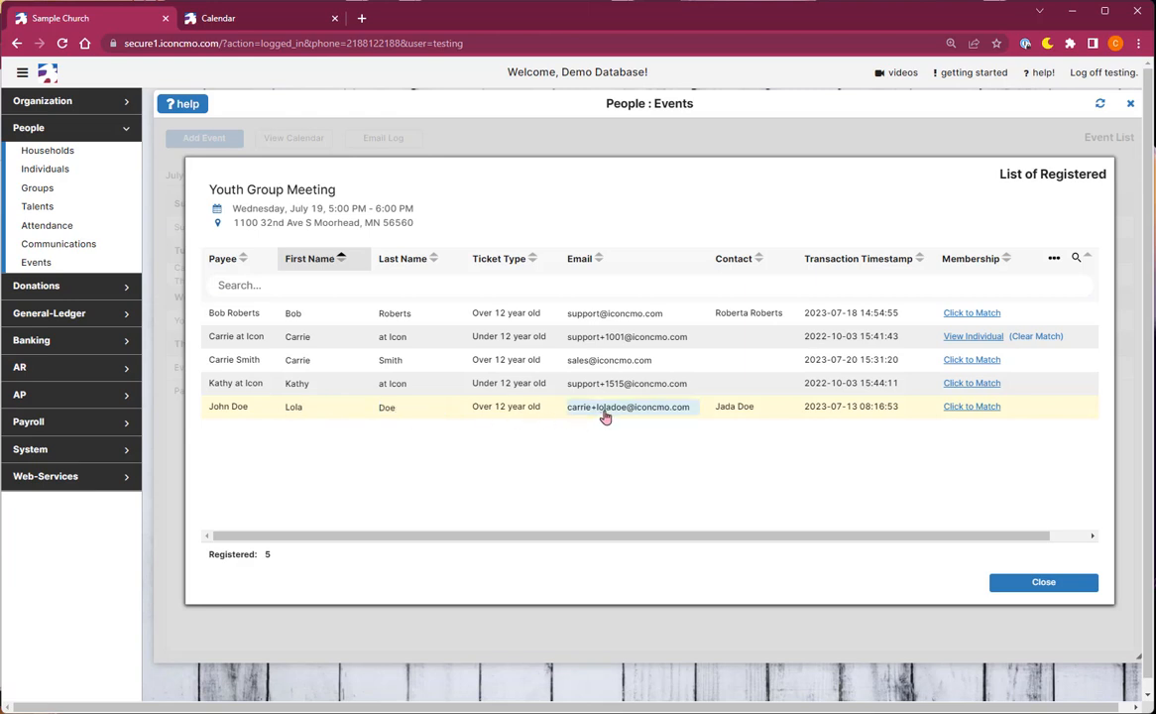
left_click_drag(596, 413, 540, 439)
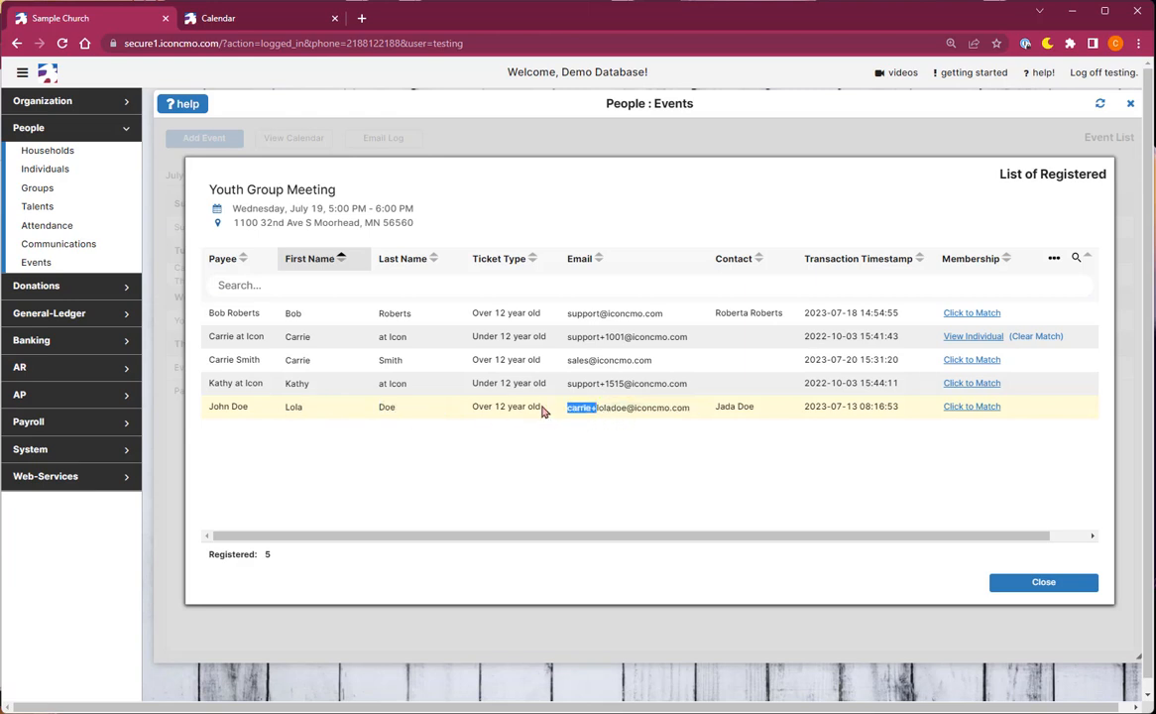
key("BackSpace")
left_click(635, 471)
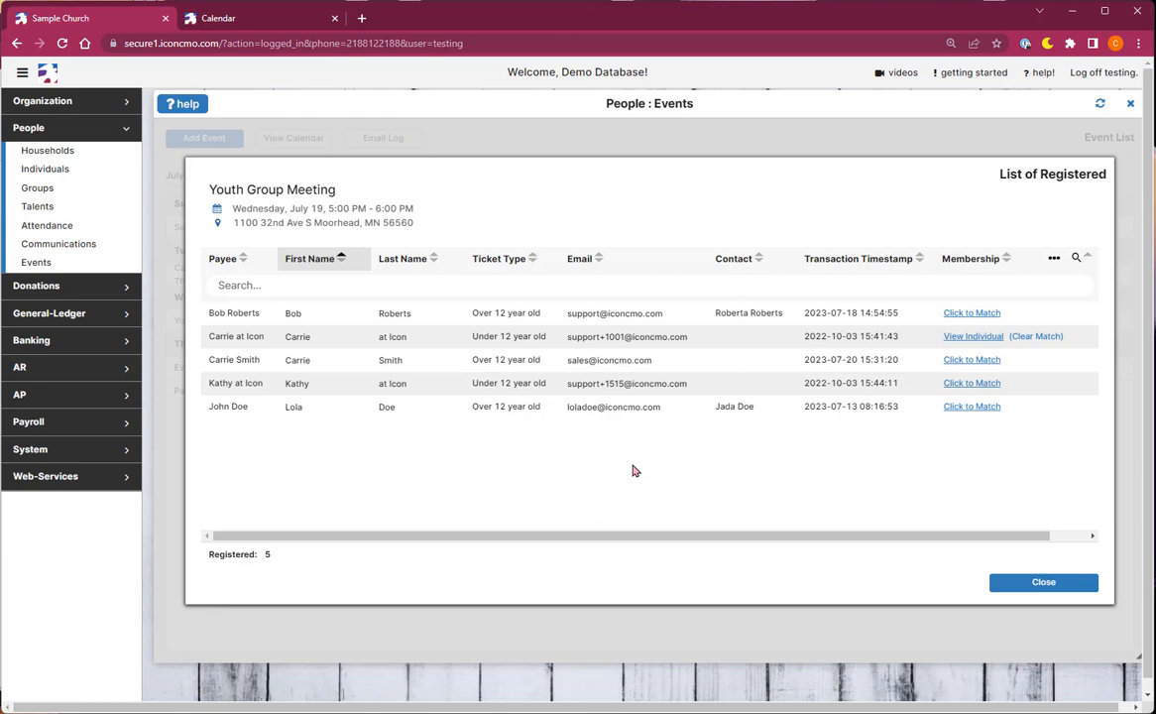
Step: Review the event registrations on the matched registrant's individual record and return to the registrant list
left_click(994, 337)
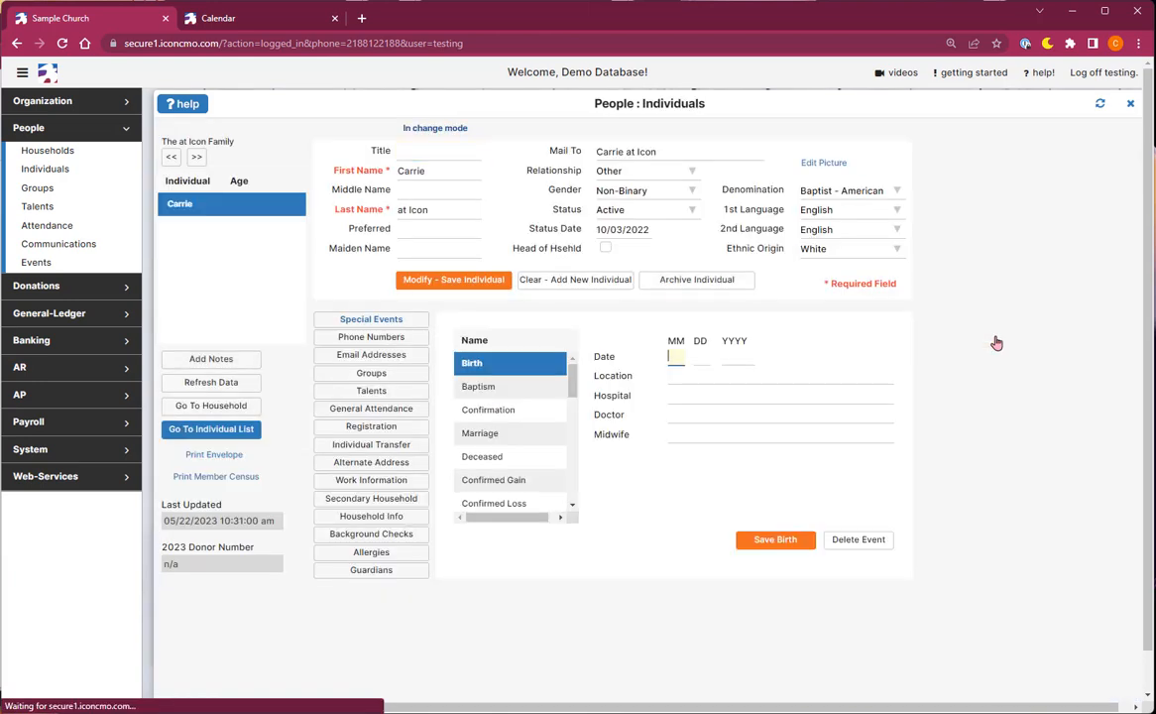
left_click(402, 430)
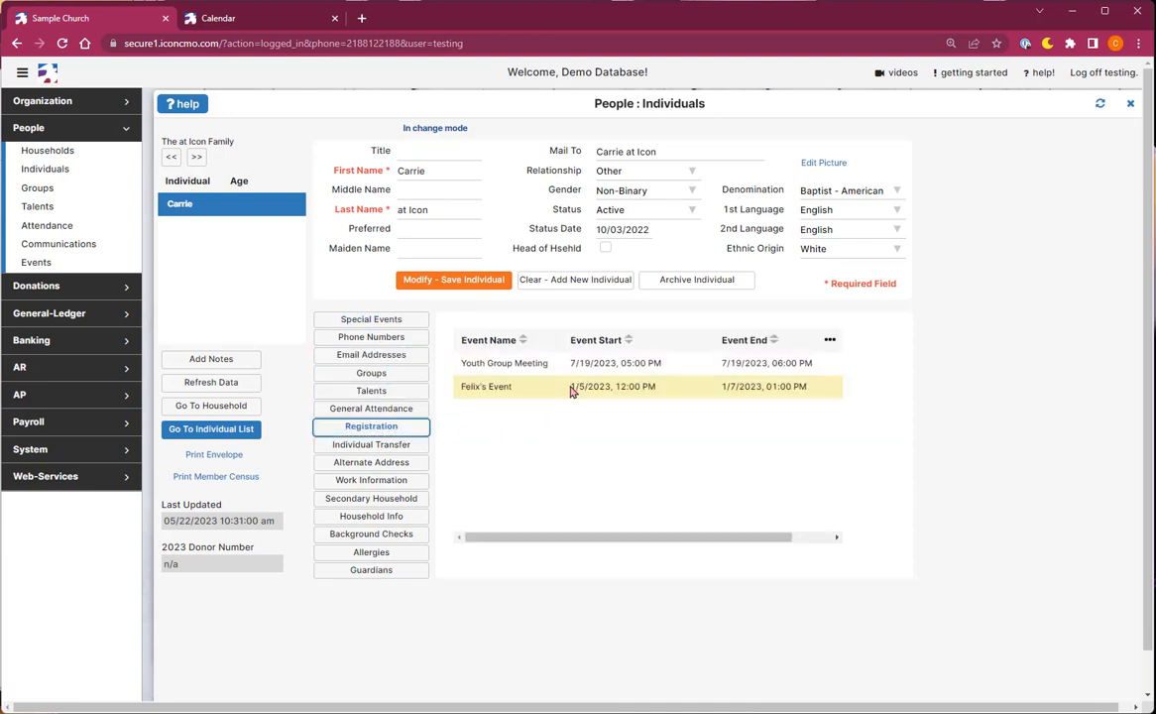
left_click(1131, 103)
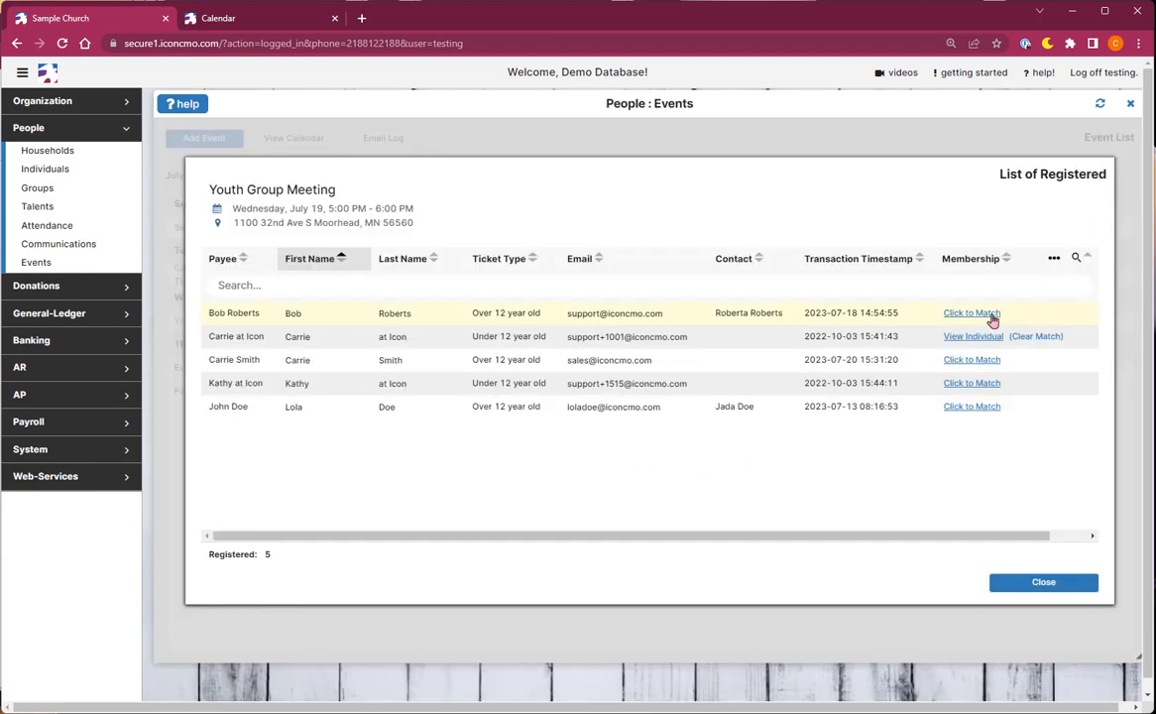
Step: Search membership matches for the fourth registrant by last name and try to add them as a new individual to the first household
left_click(990, 386)
type("at I")
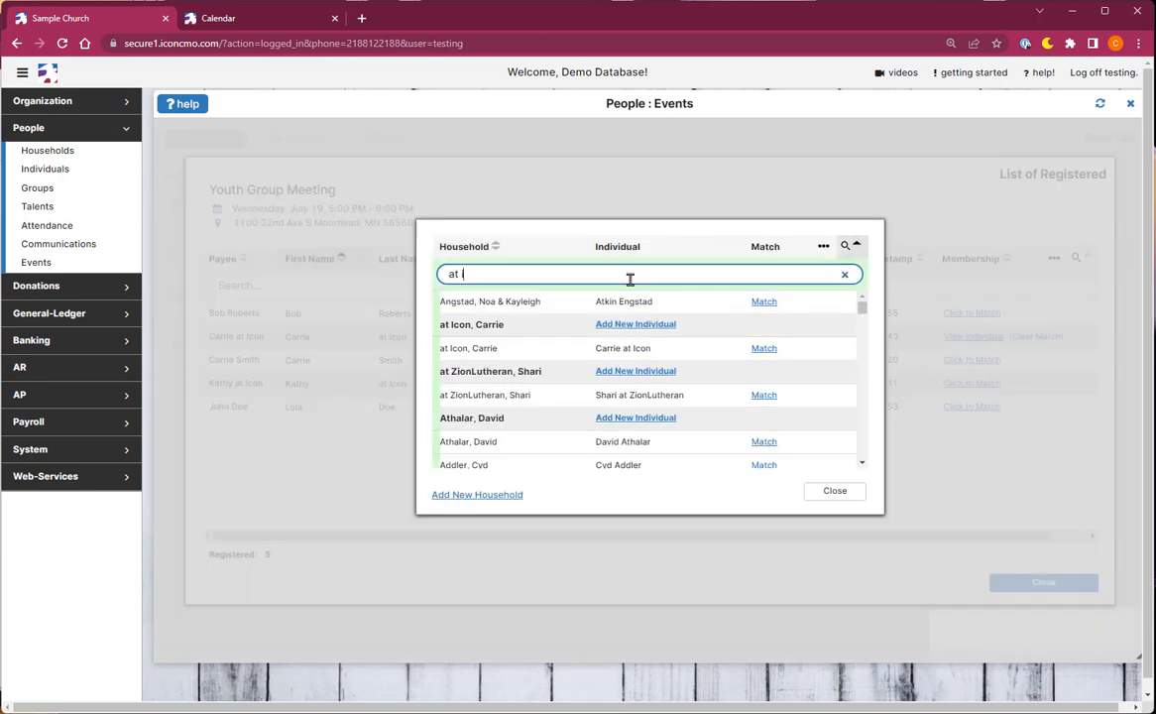
type("con")
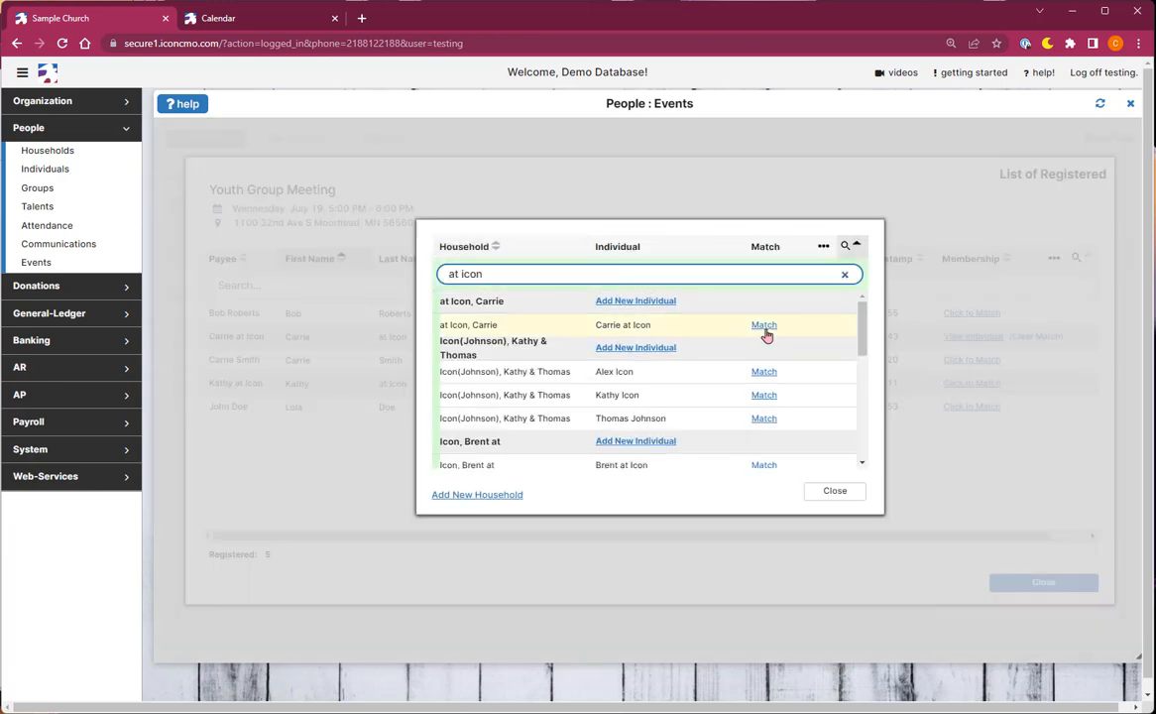
left_click(659, 308)
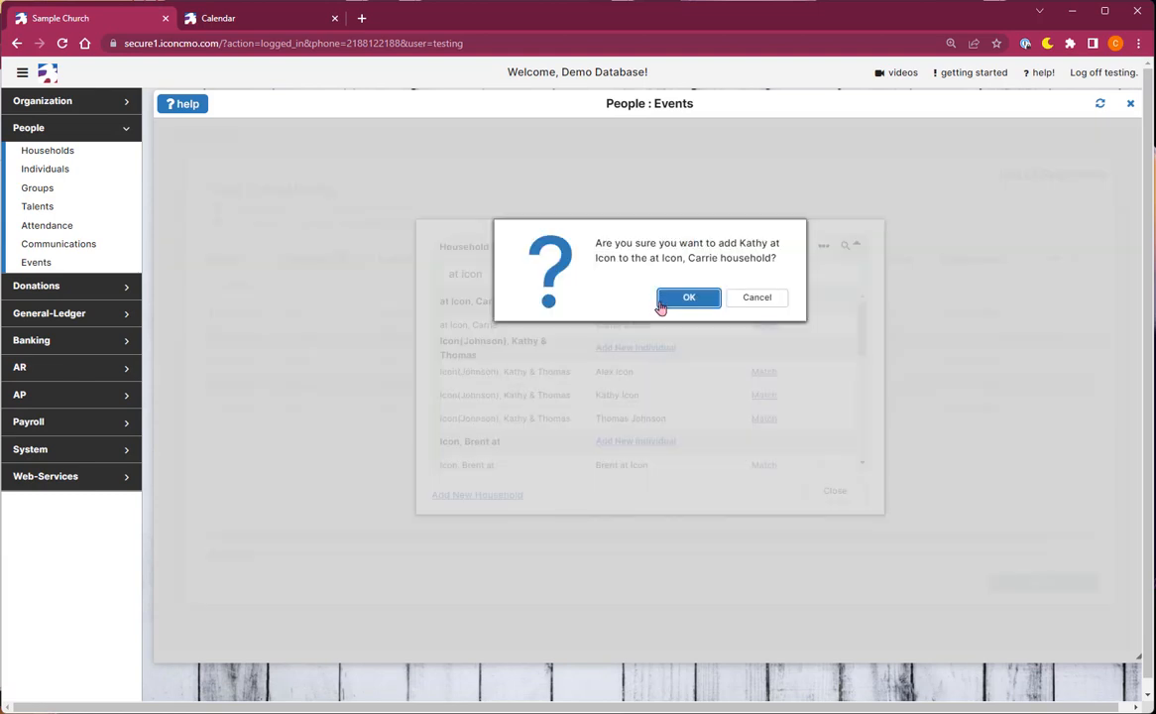
left_click(757, 303)
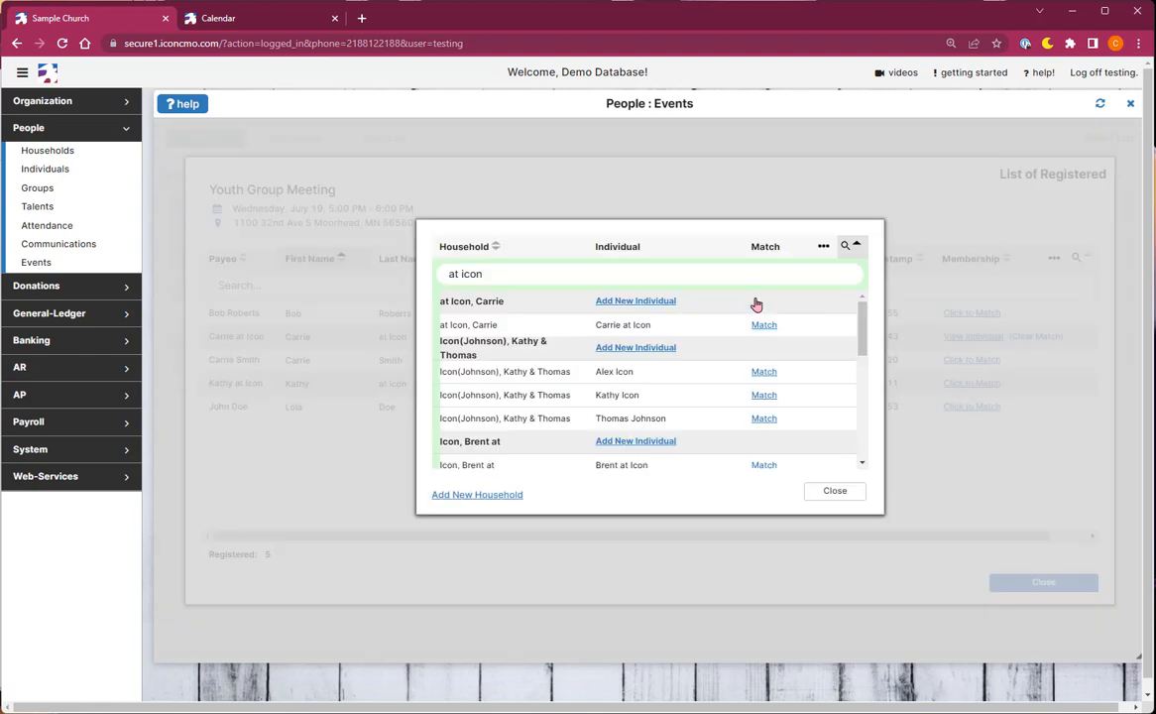
Step: Try to add the fourth registrant to a new household, and close the matching dialog and registrant list
left_click(486, 495)
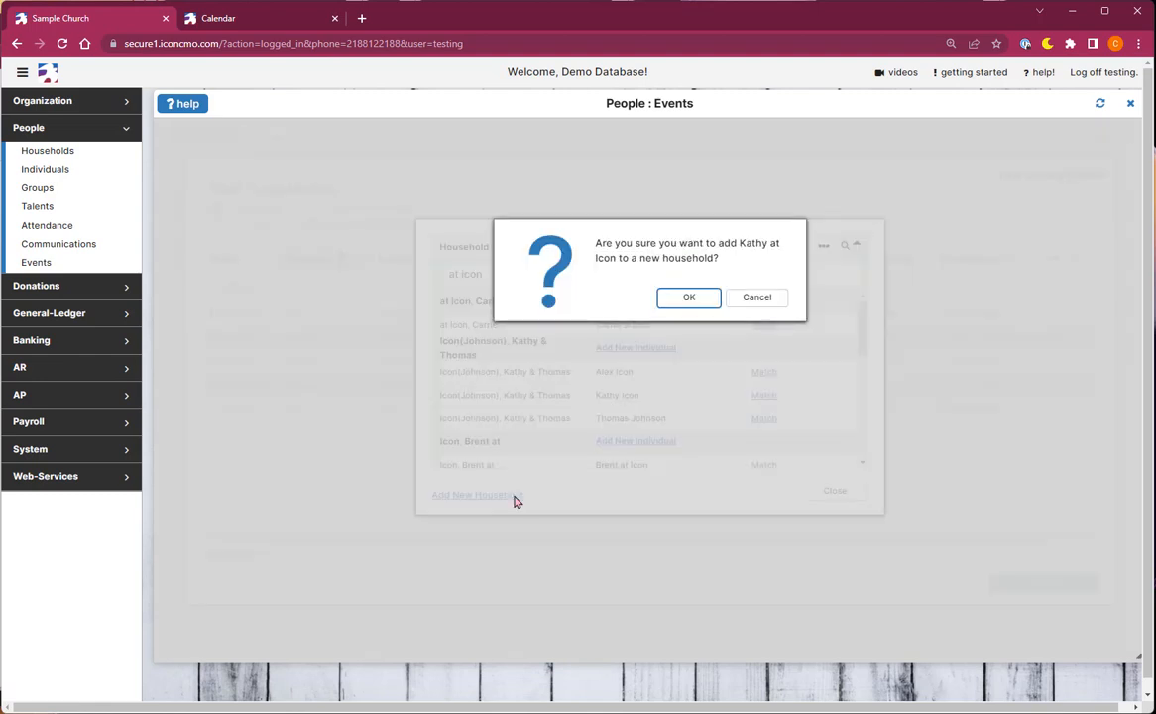
left_click(783, 310)
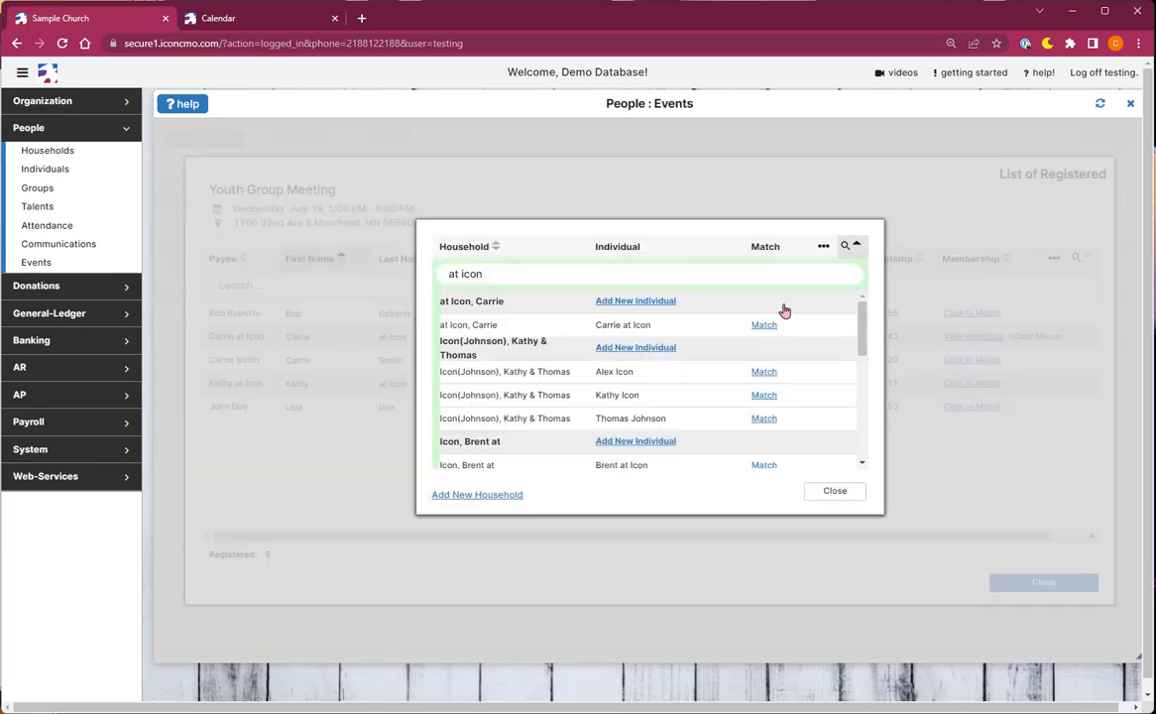
left_click(839, 488)
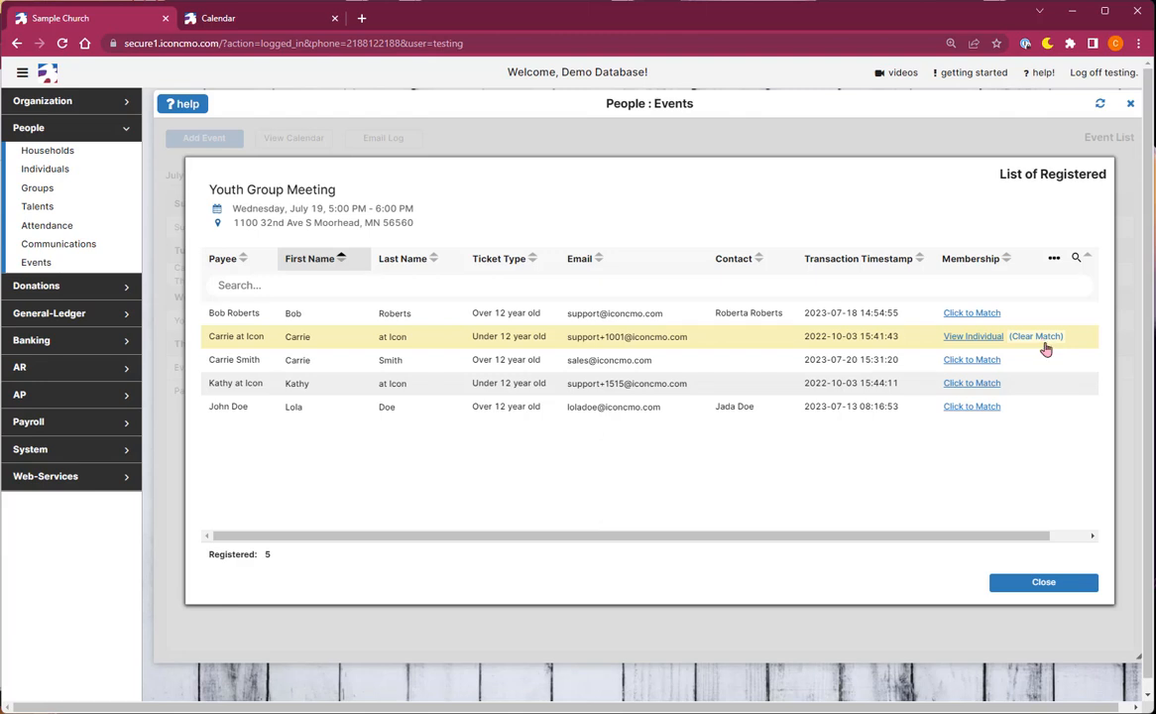
left_click(1044, 583)
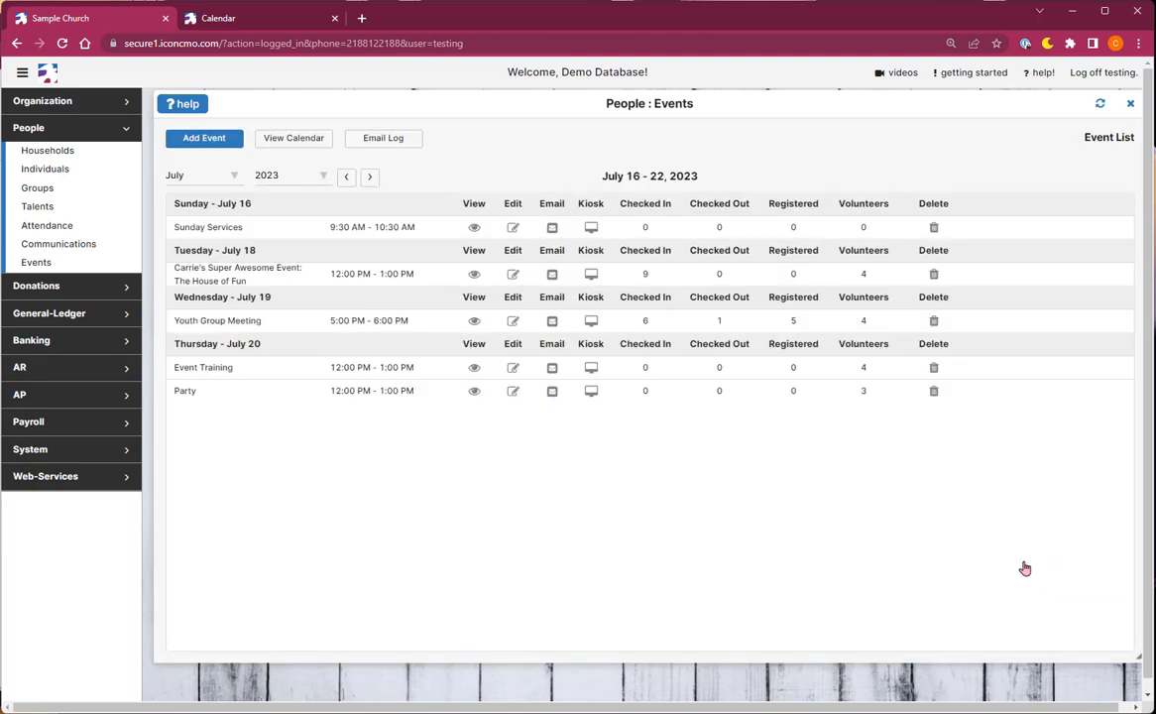
Step: Examine the recipient group options for e-mailing the Youth Group Meeting, and close the message without sending
left_click(545, 323)
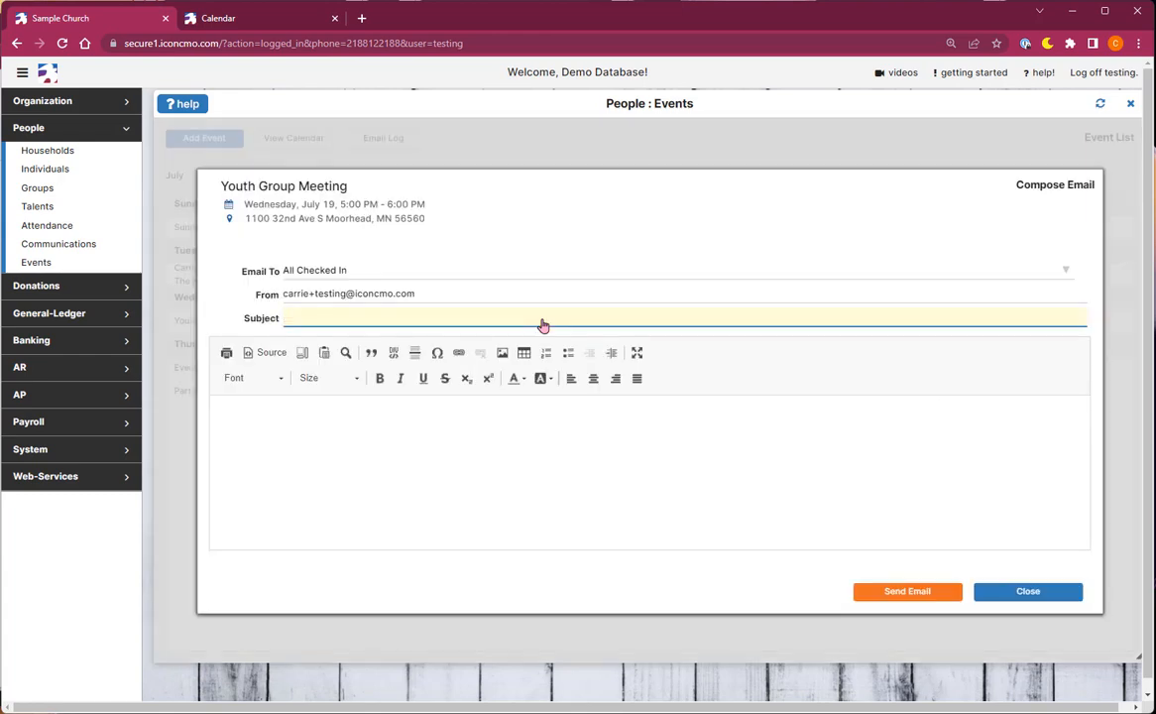
left_click(369, 269)
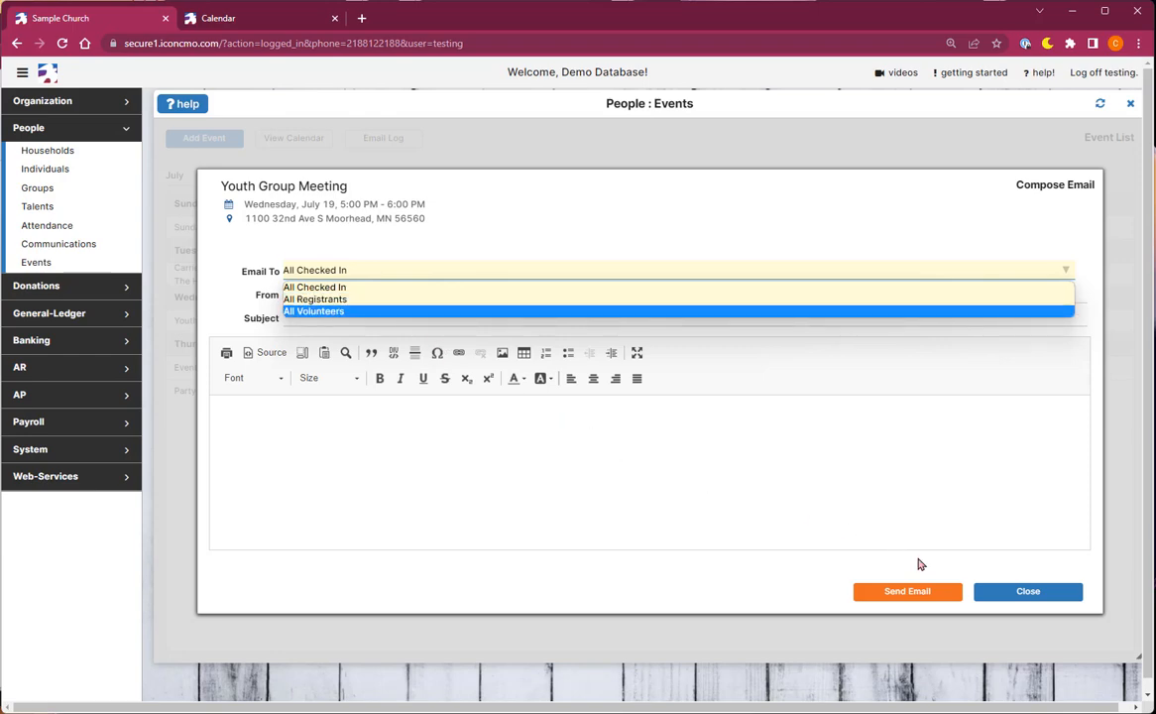
left_click(1006, 604)
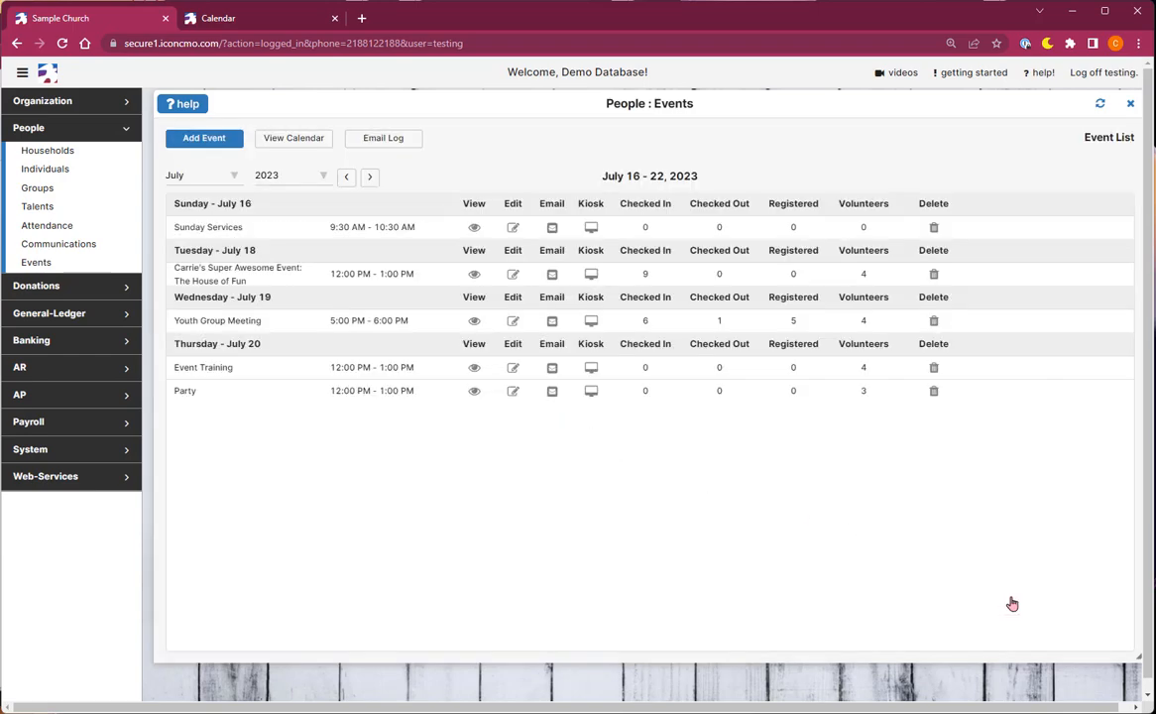